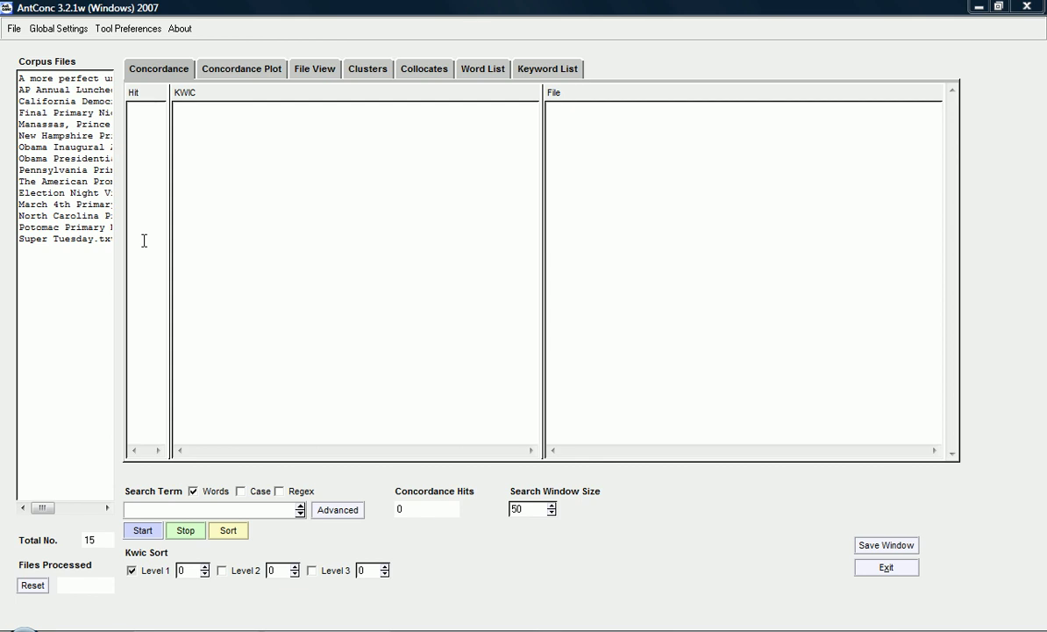
Show the corpus word frequency list and scroll down through its entries.
{"action": "left_click", "coordinate": [482, 74]}
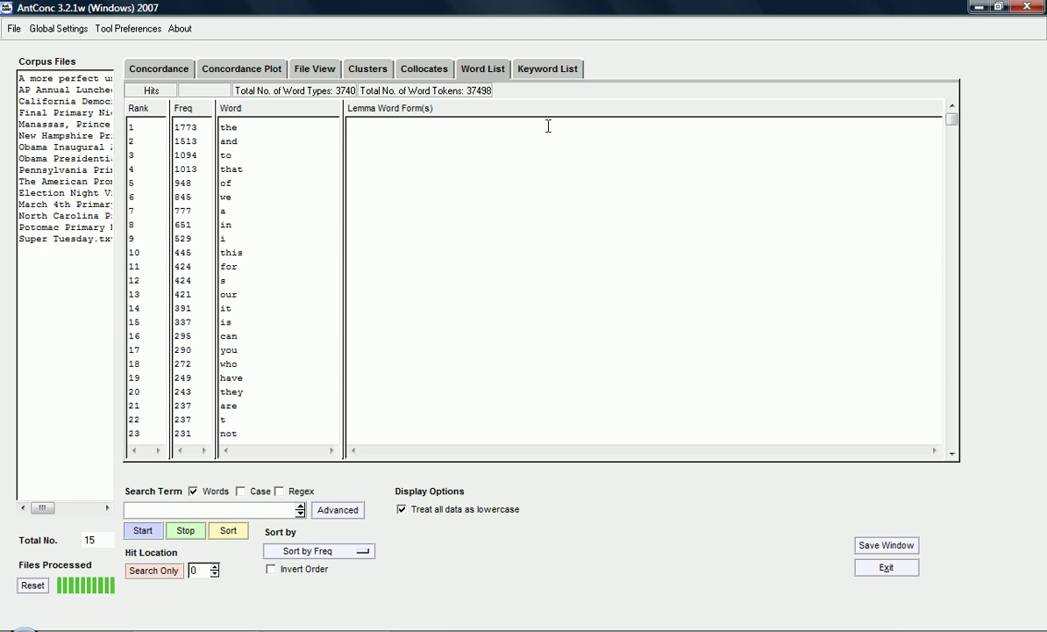
{"action": "left_click", "coordinate": [953, 456]}
{"action": "left_click", "coordinate": [952, 456]}
{"action": "left_click", "coordinate": [953, 456]}
{"action": "left_click", "coordinate": [952, 456]}
{"action": "left_click", "coordinate": [953, 456]}
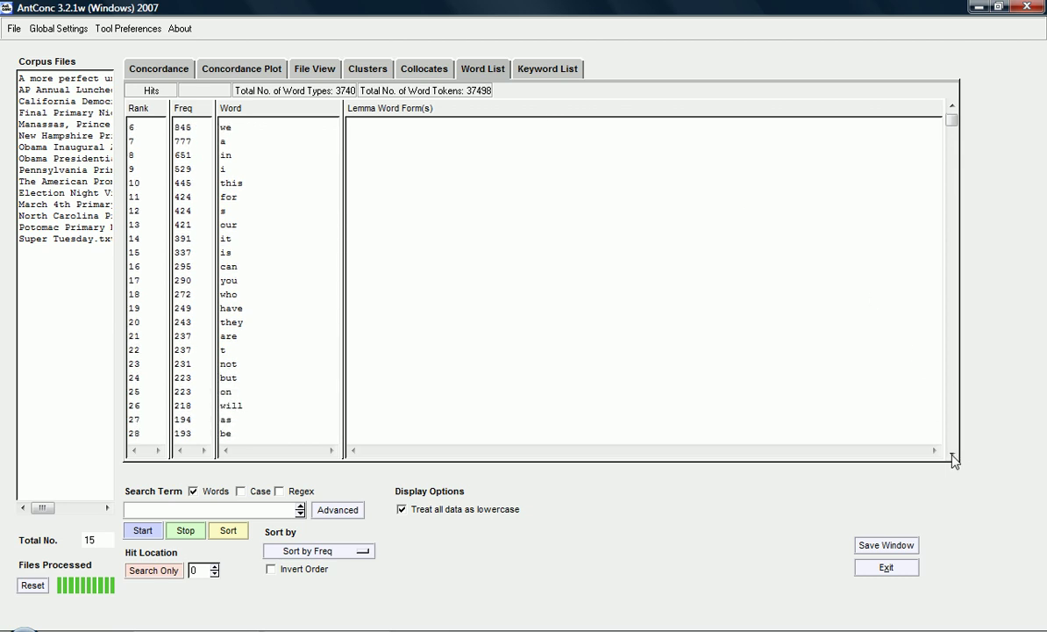
{"action": "left_click", "coordinate": [953, 456]}
{"action": "left_click", "coordinate": [952, 457]}
{"action": "left_click", "coordinate": [953, 457]}
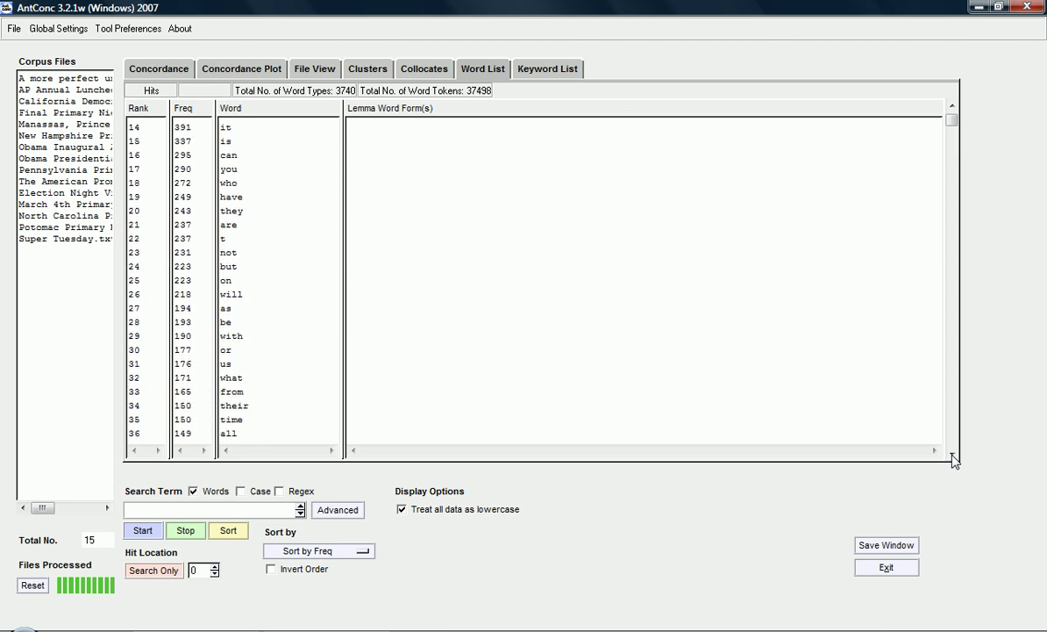
{"action": "left_click", "coordinate": [952, 456]}
{"action": "left_click", "coordinate": [953, 456]}
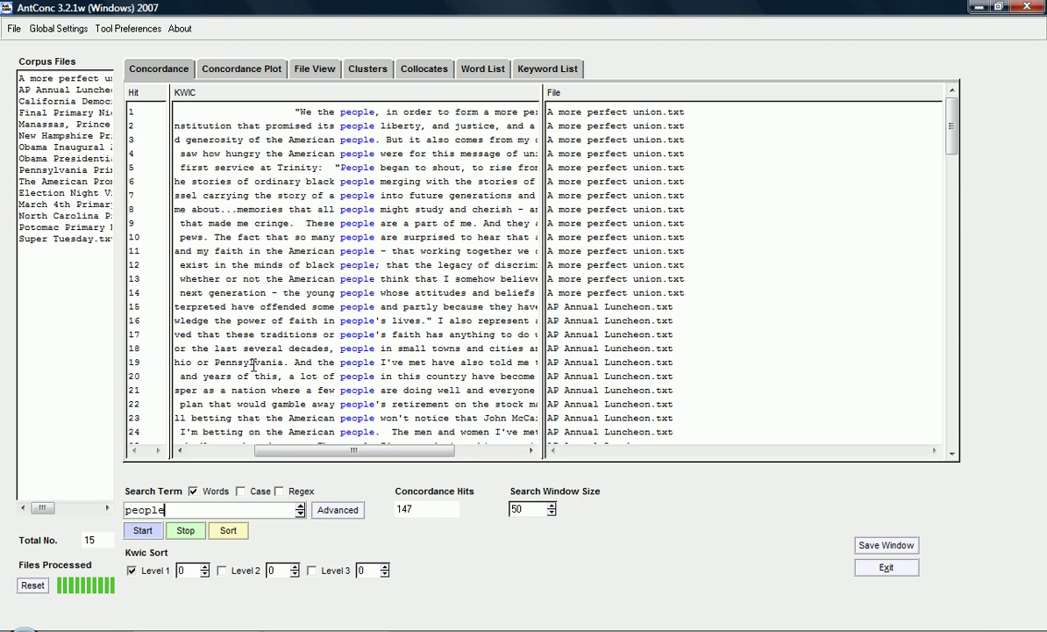
Replace the search term 'people' with 'american' and run the concordance, giving 110 hits.
{"action": "left_click_drag", "start_coordinate": [165, 510], "coordinate": [90, 527]}
{"action": "type", "text": "american"}
{"action": "left_click", "coordinate": [138, 533]}
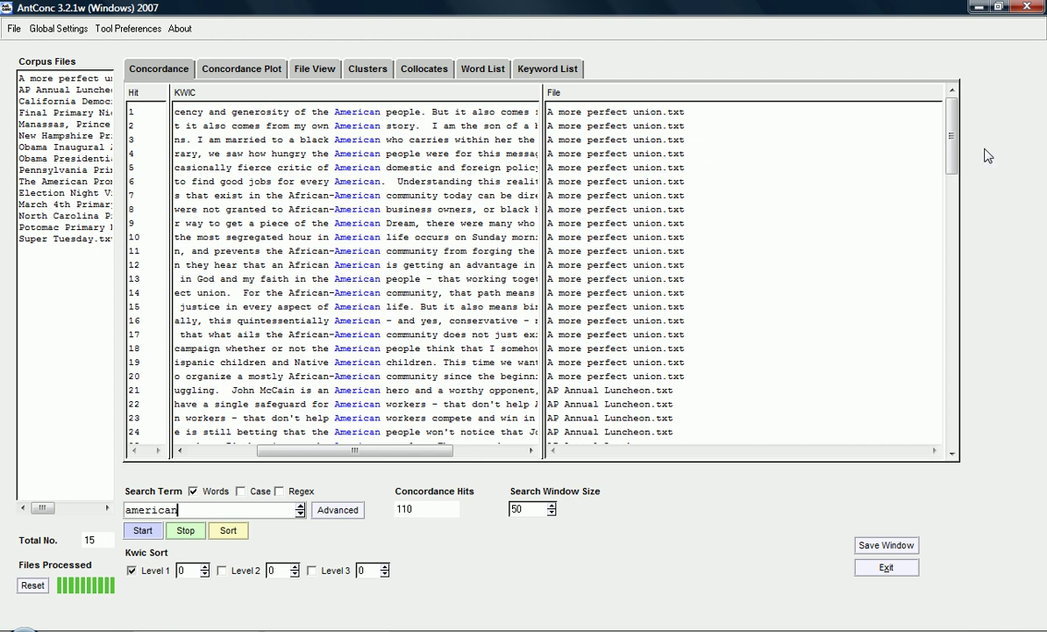
{"action": "left_click_drag", "start_coordinate": [953, 143], "coordinate": [959, 110]}
Plot the 'american' hits per speech and scroll through all 15 file plots.
{"action": "left_click", "coordinate": [232, 71]}
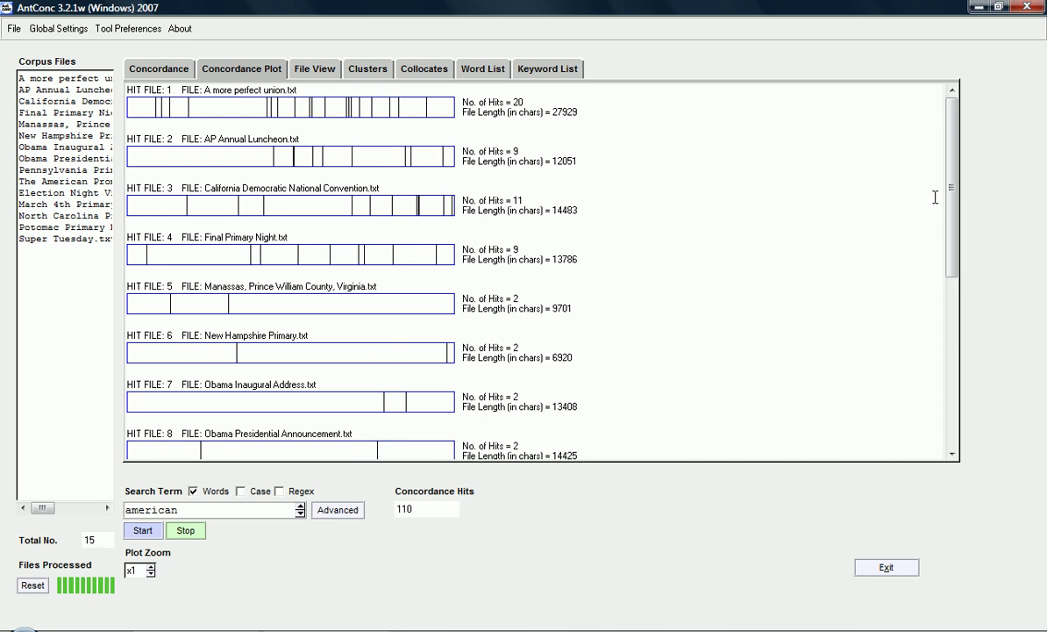
{"action": "left_click_drag", "start_coordinate": [954, 193], "coordinate": [949, 382]}
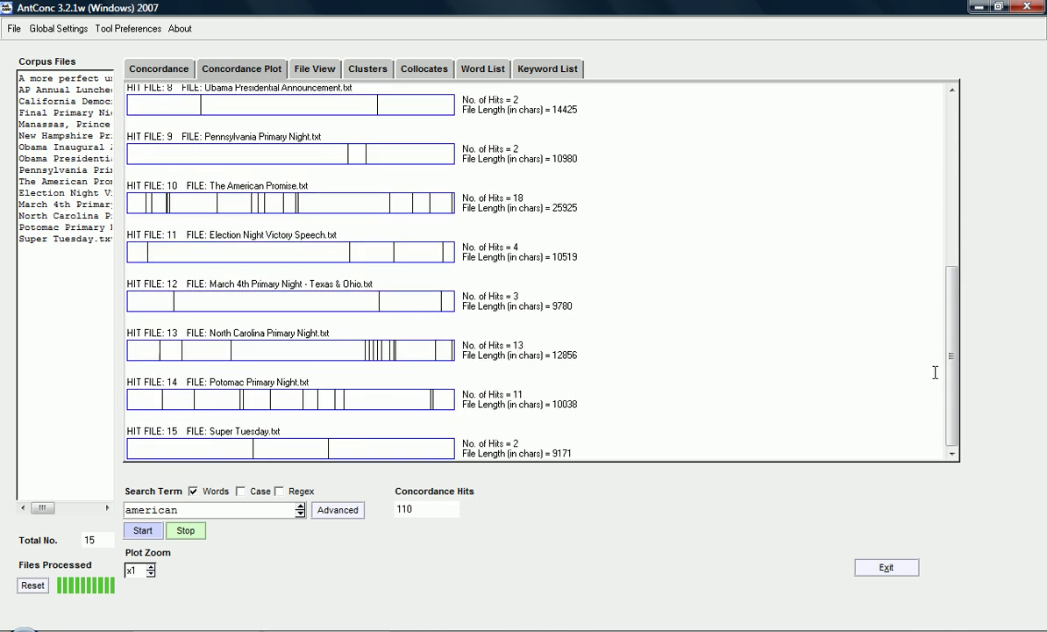
{"action": "left_click_drag", "start_coordinate": [950, 386], "coordinate": [960, 143]}
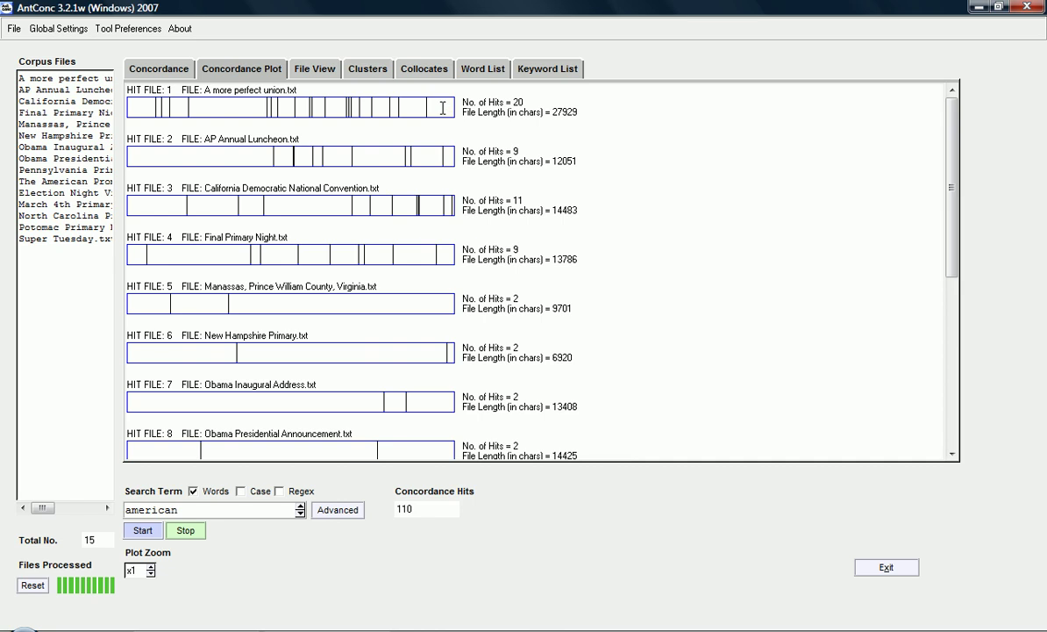
Sort the 110 'american' concordance lines with Kwic Sort Level 1 set to 1R.
{"action": "left_click", "coordinate": [158, 74]}
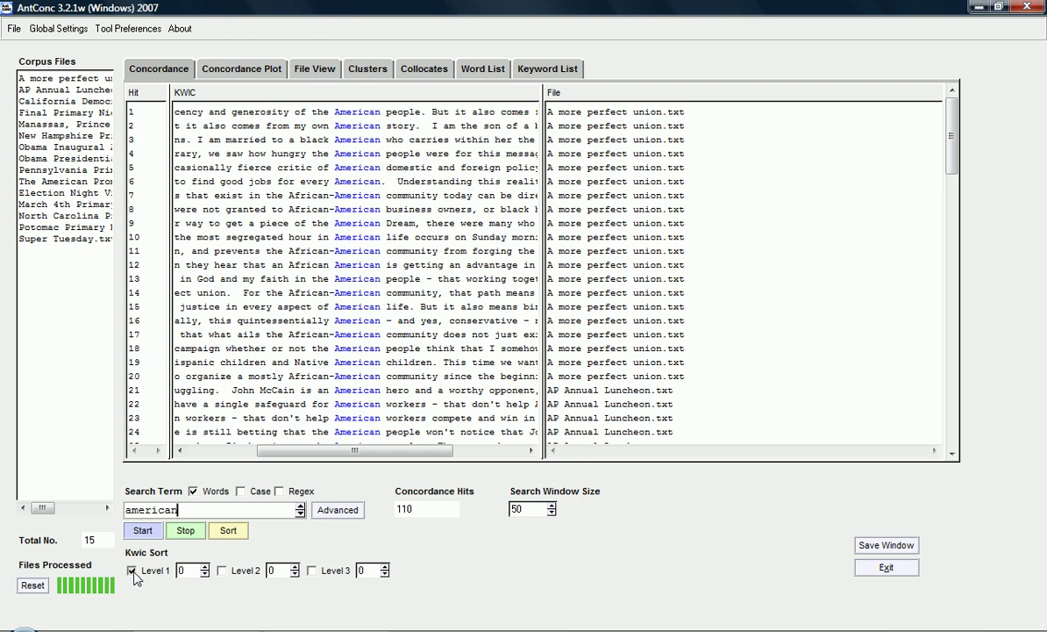
{"action": "left_click", "coordinate": [206, 572]}
{"action": "left_click", "coordinate": [227, 533]}
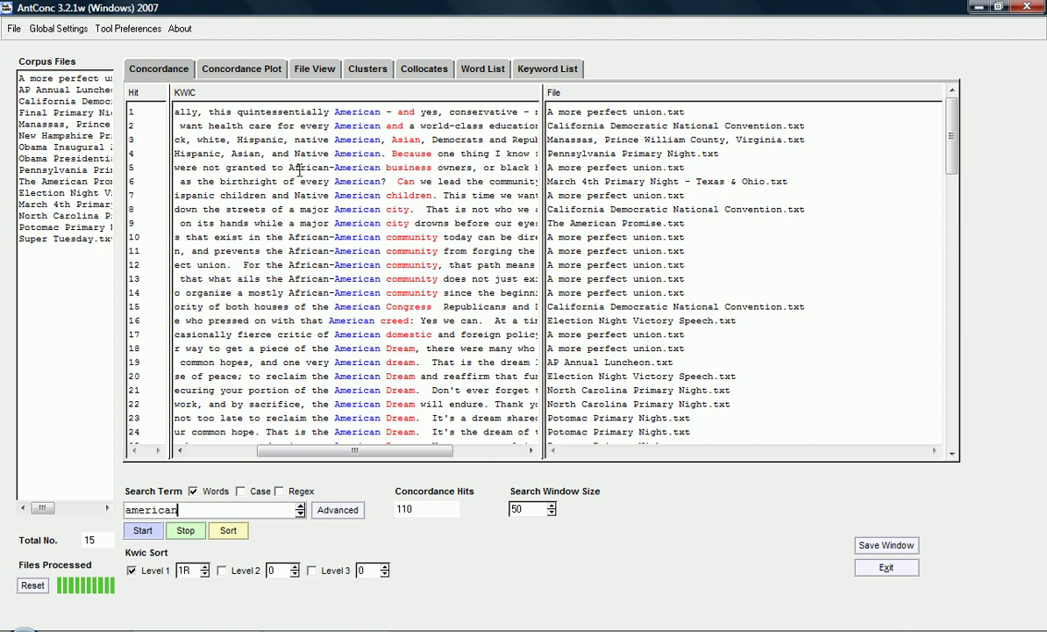
Change Kwic Sort Level 1 to 1L and re-sort the 'american' lines.
{"action": "left_click", "coordinate": [203, 574]}
{"action": "left_click", "coordinate": [203, 574]}
{"action": "left_click", "coordinate": [229, 531]}
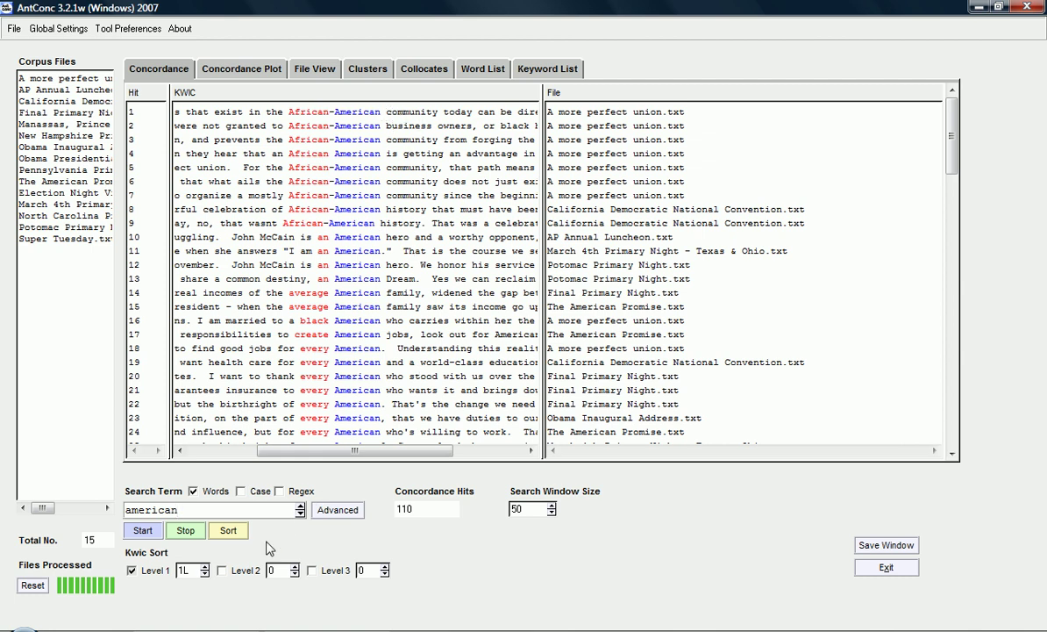
Add a 1R second sort level, re-sort, then shift the Level 1 key rightward.
{"action": "left_click", "coordinate": [222, 570]}
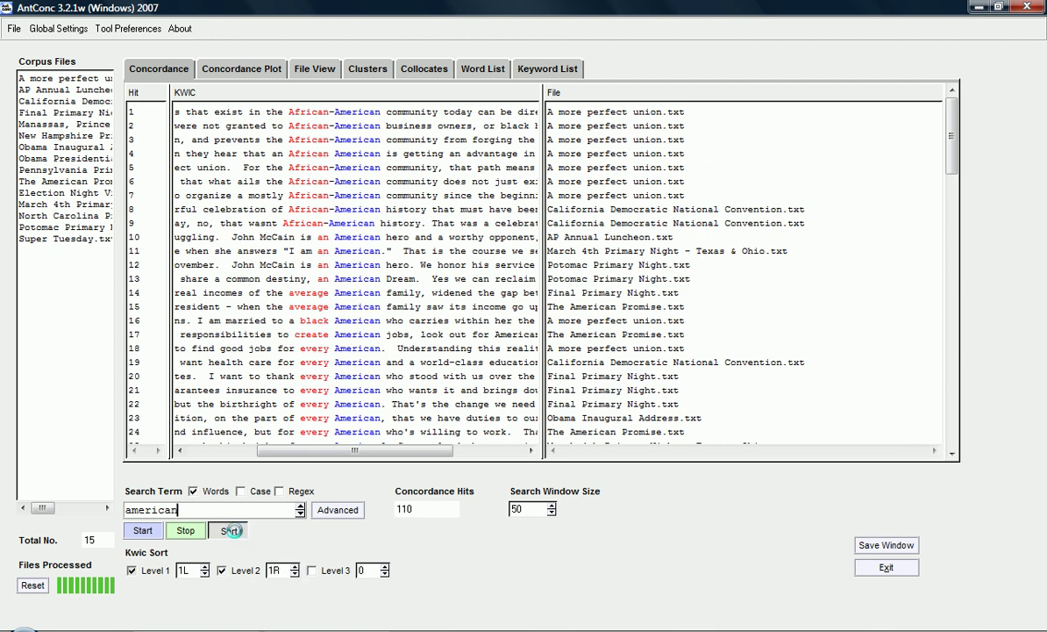
{"action": "left_click", "coordinate": [228, 530]}
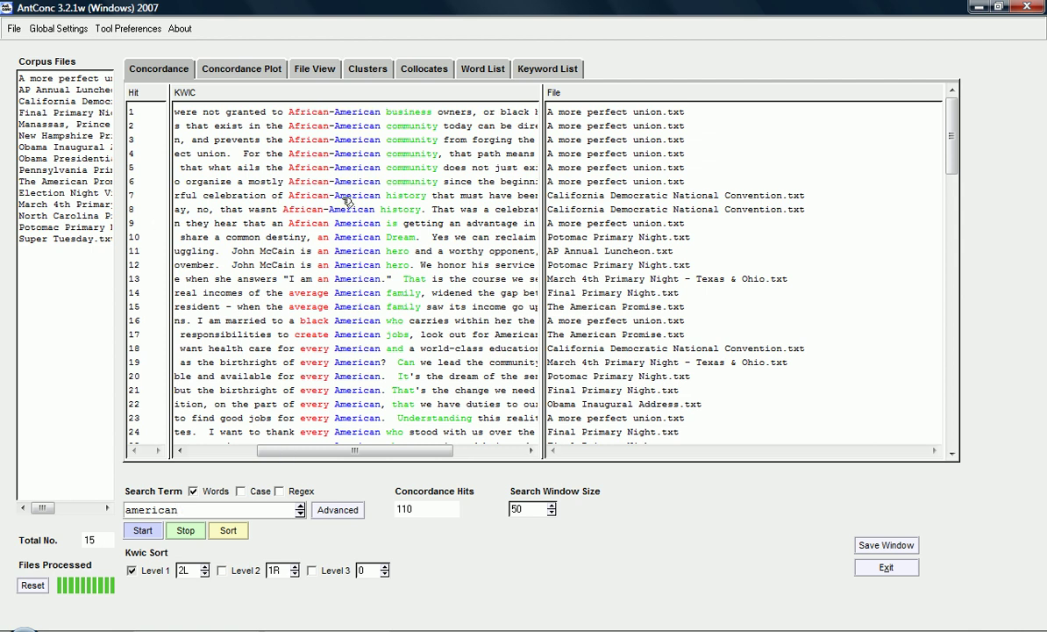
{"action": "left_click", "coordinate": [205, 567]}
{"action": "left_click", "coordinate": [205, 572]}
{"action": "left_click", "coordinate": [205, 572]}
{"action": "left_click", "coordinate": [205, 573]}
View the Potomac Primary Night 'an American hero' hit in full text, then return to the concordance.
{"action": "left_click", "coordinate": [355, 266]}
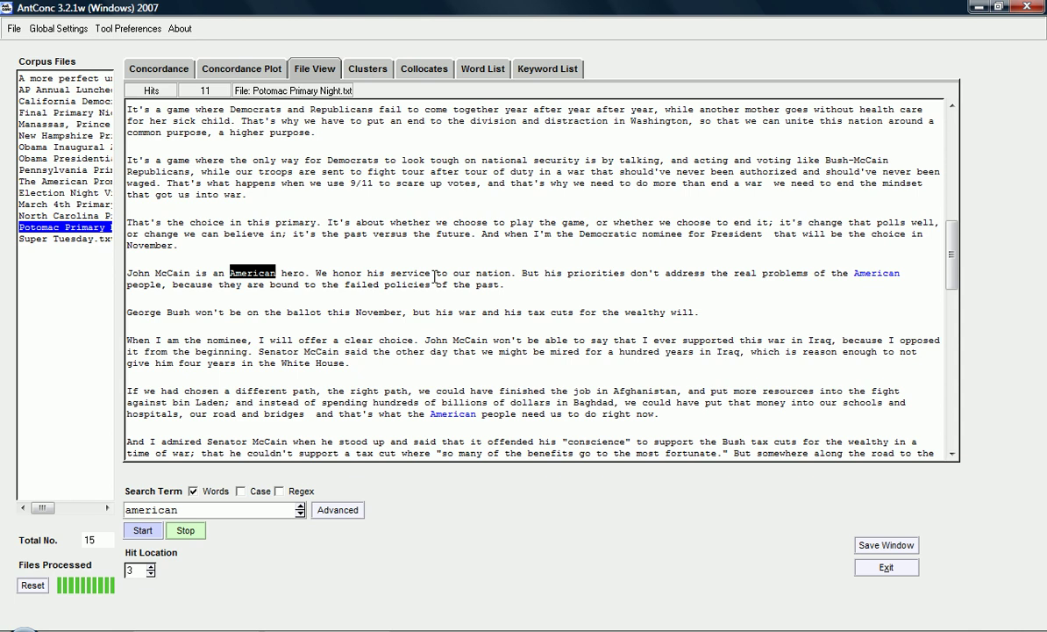
{"action": "left_click", "coordinate": [159, 70]}
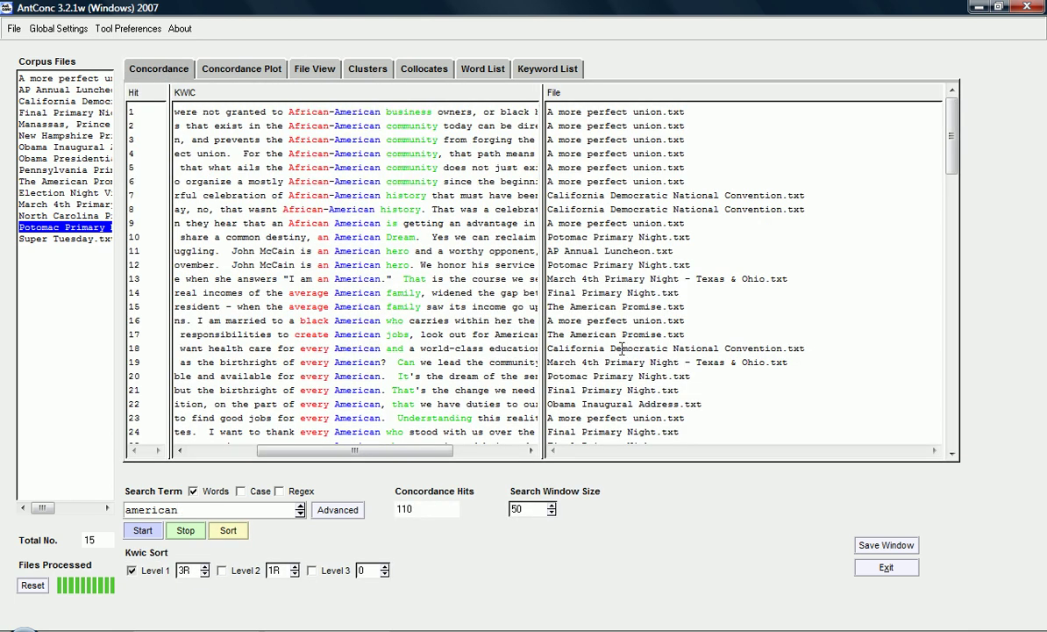